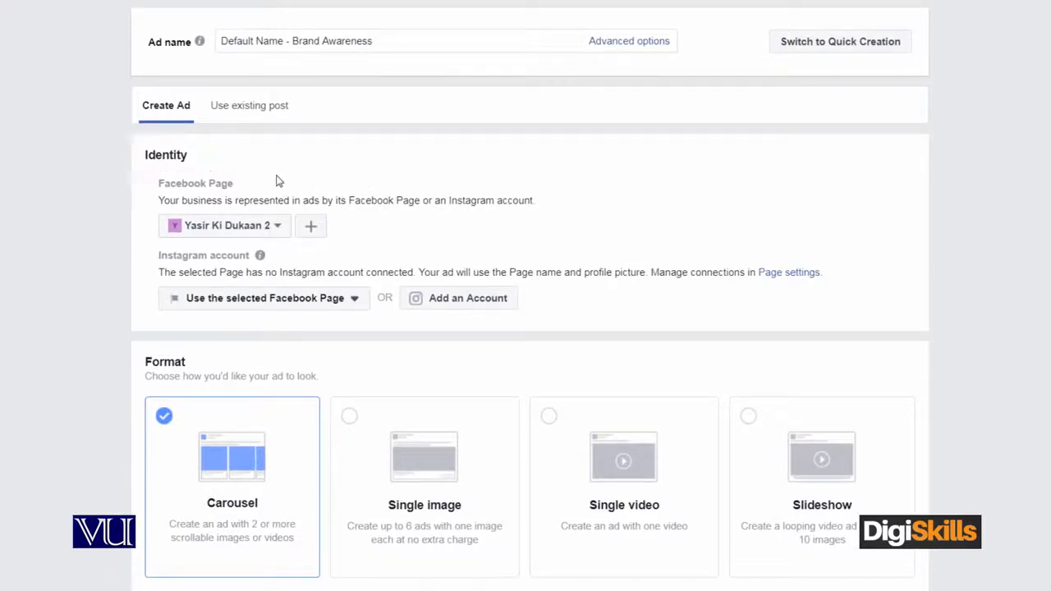
# - Set the ad's Facebook Page to Yasir ki Dukaan and choose the Single image format
pyautogui.click(279, 226)
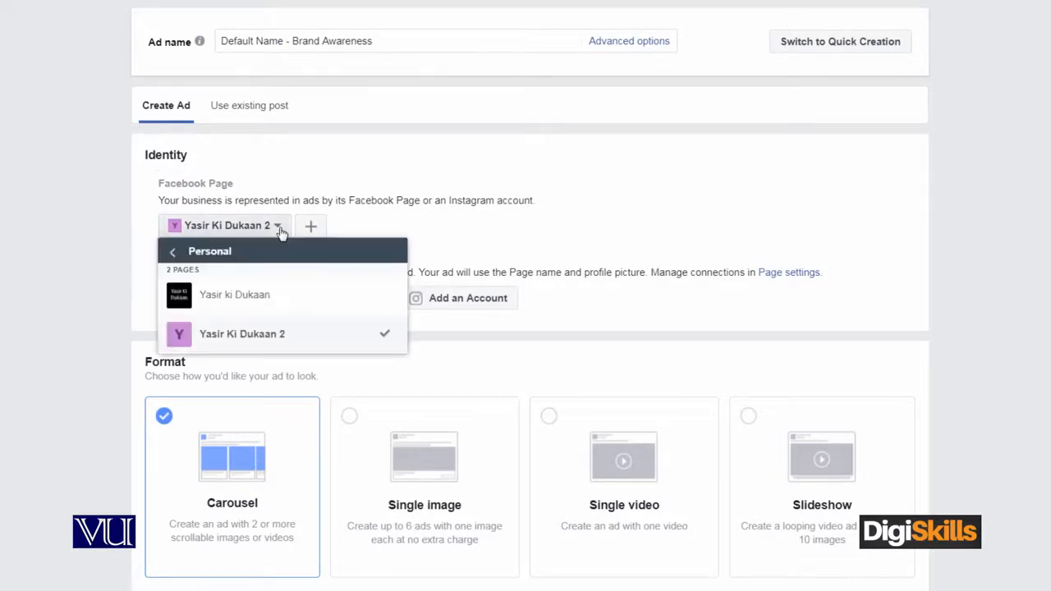
pyautogui.click(288, 303)
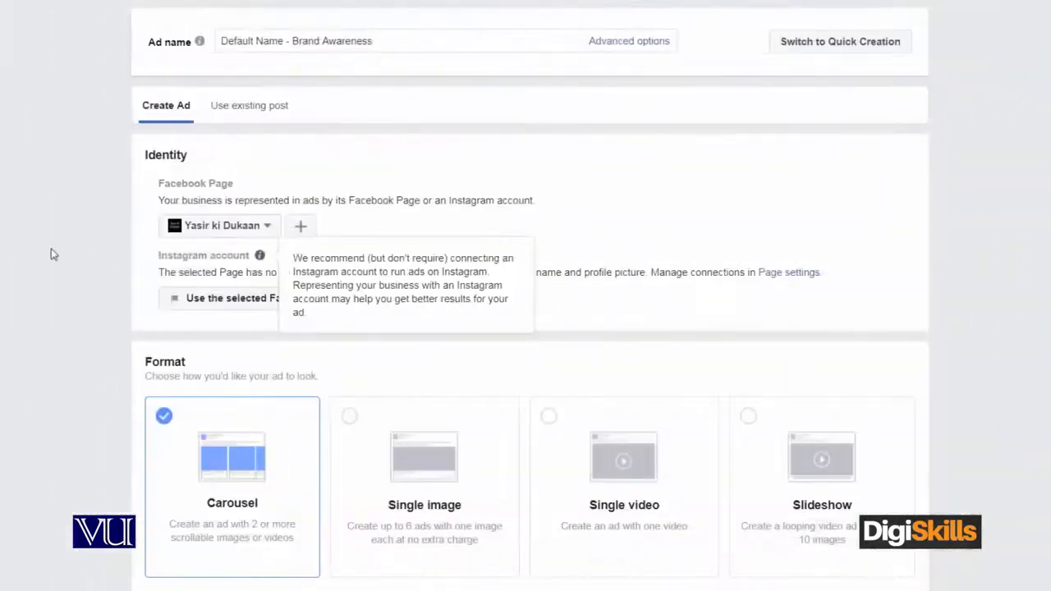
pyautogui.scroll(-3, 47, 253)
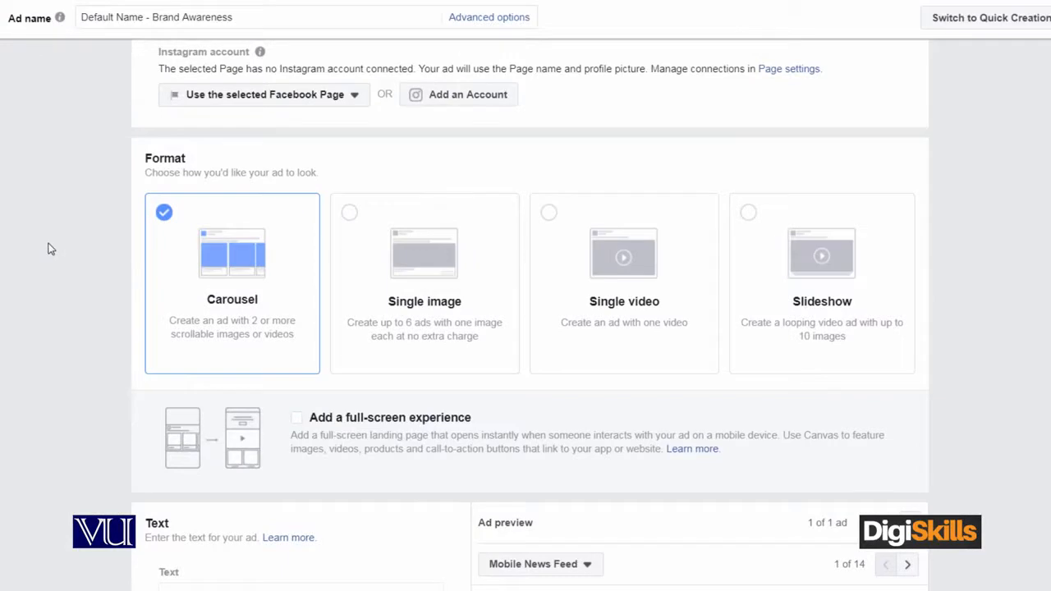
pyautogui.scroll(-2, 48, 249)
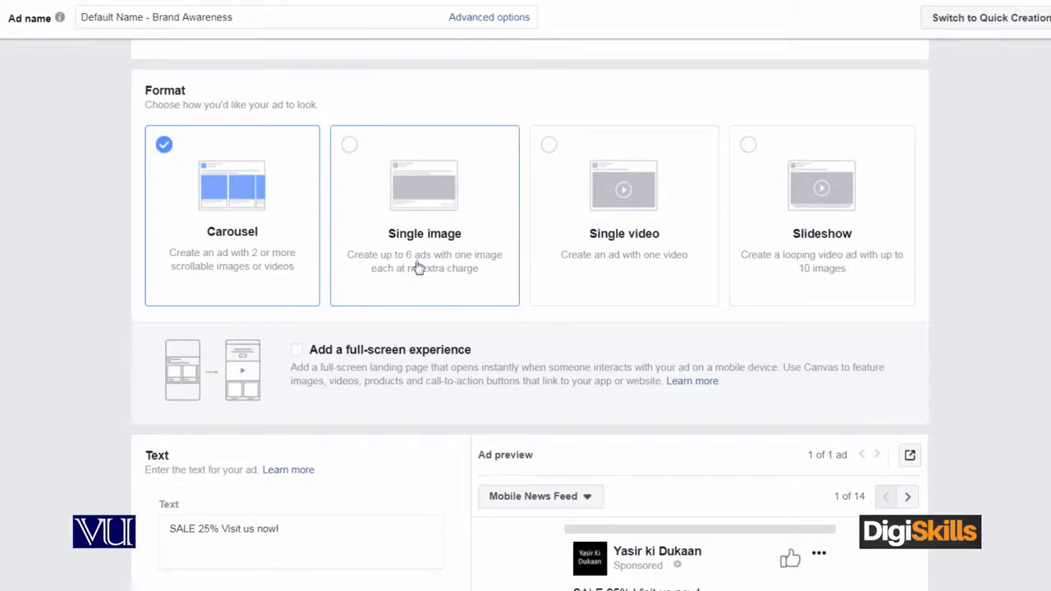
pyautogui.click(373, 193)
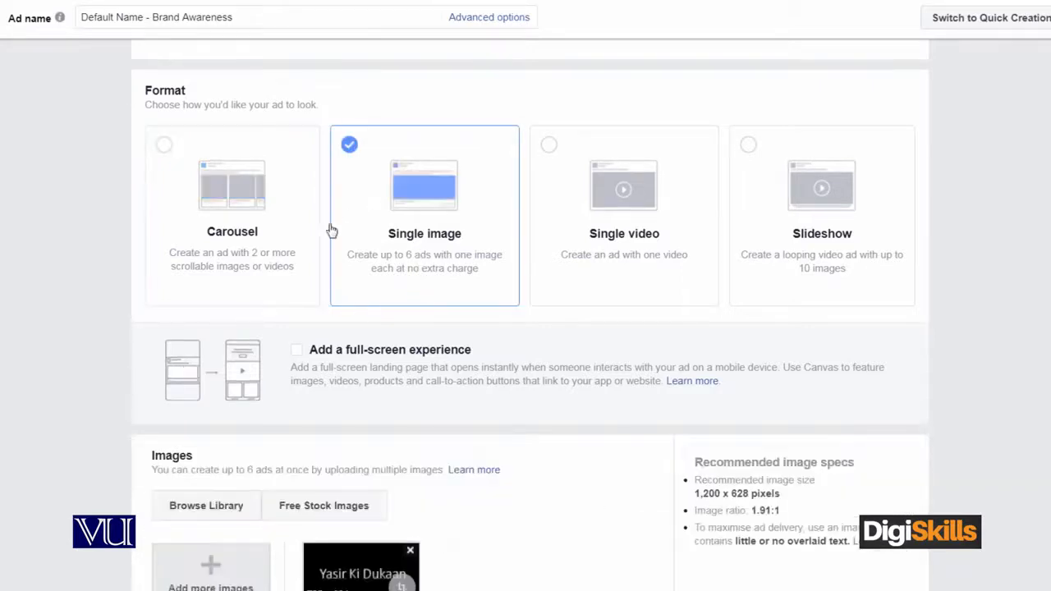
# - Add the free stock photo of a clothing store aisle with garment racks and remove the black Yasir Ki Dukaan image from the ad
pyautogui.scroll(-3, 69, 308)
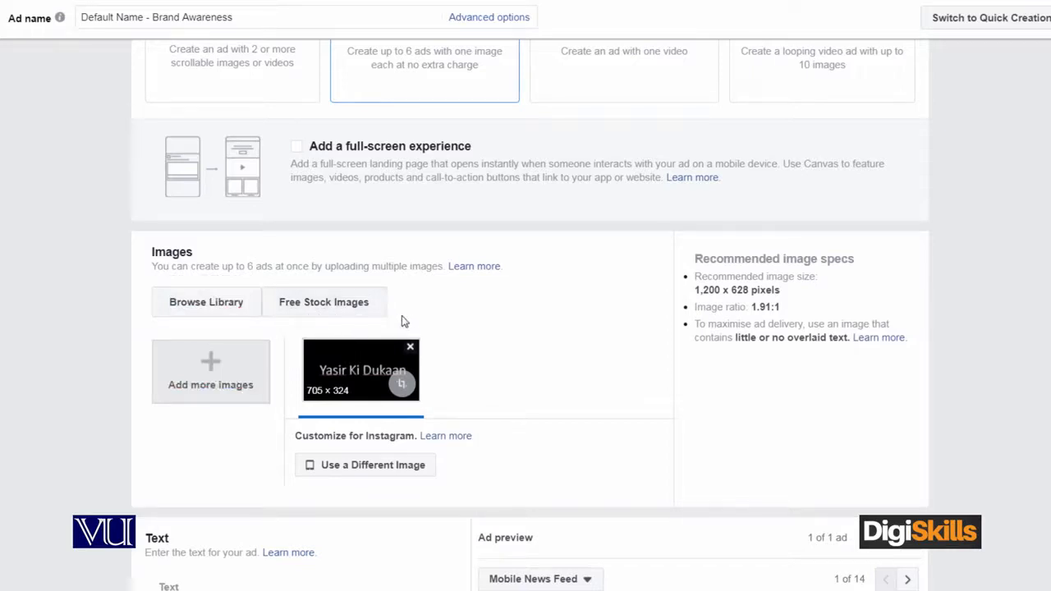
pyautogui.click(348, 312)
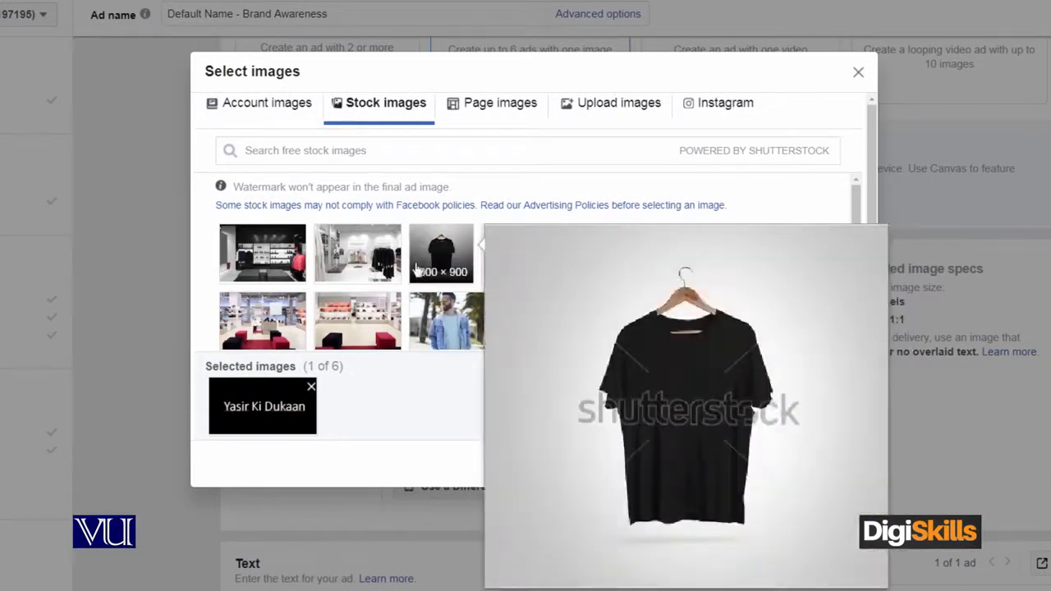
pyautogui.moveTo(439, 323)
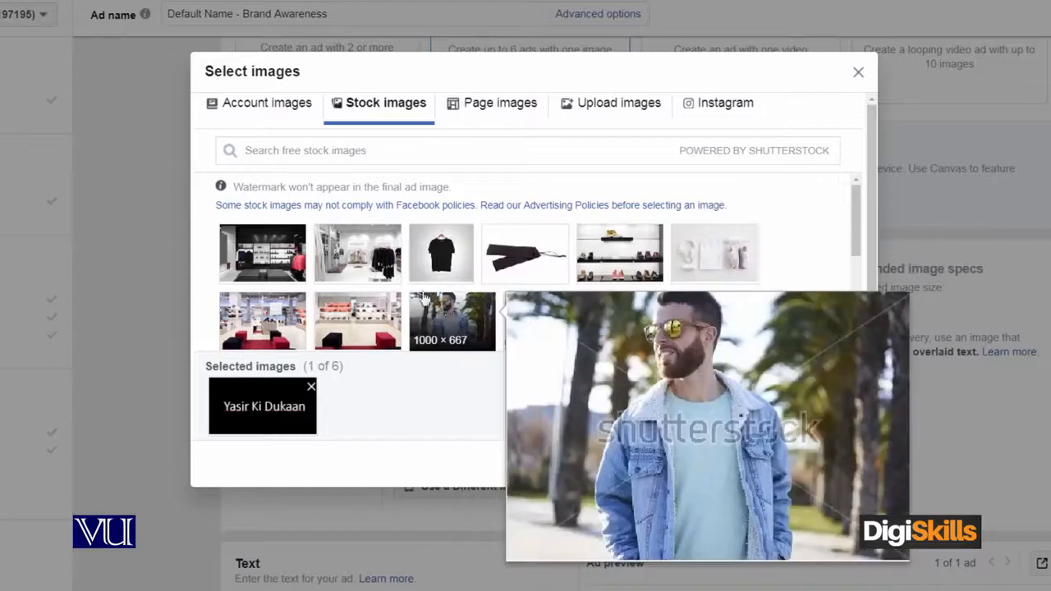
pyautogui.moveTo(254, 268)
pyautogui.moveTo(347, 263)
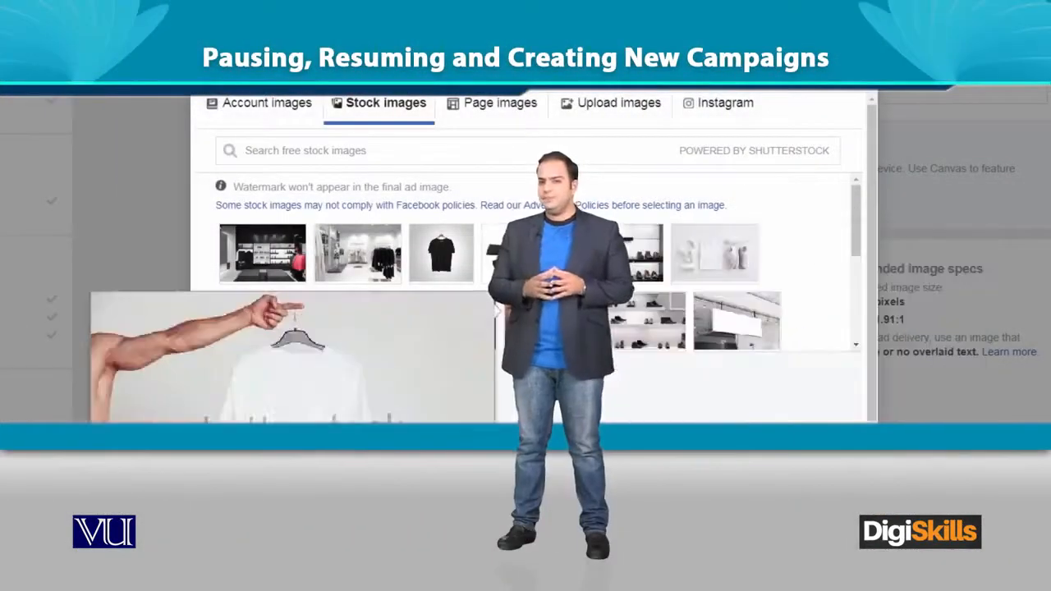
pyautogui.moveTo(730, 263)
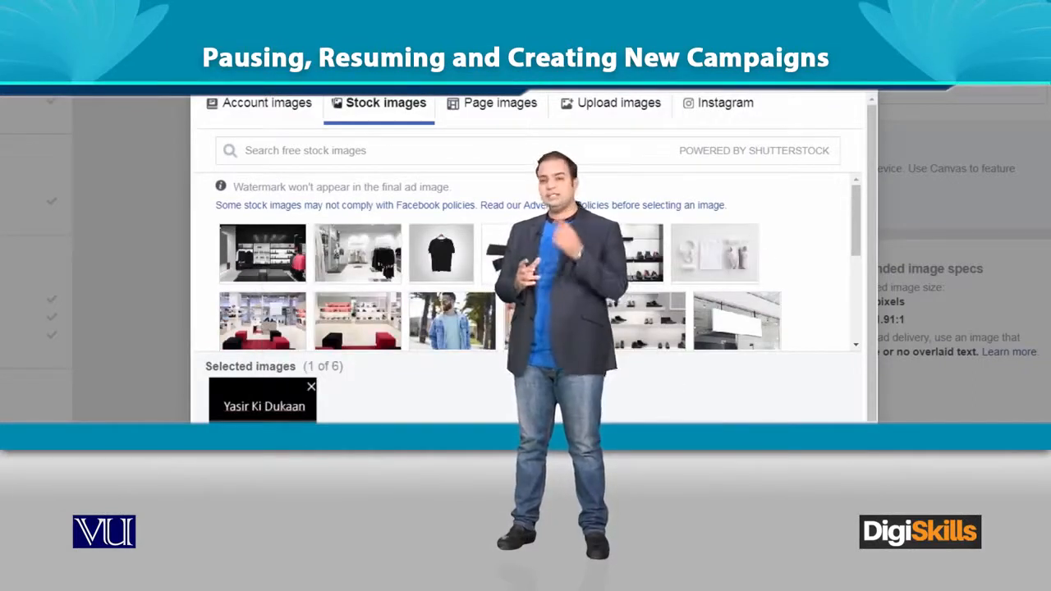
pyautogui.moveTo(854, 245); pyautogui.dragTo(854, 289)
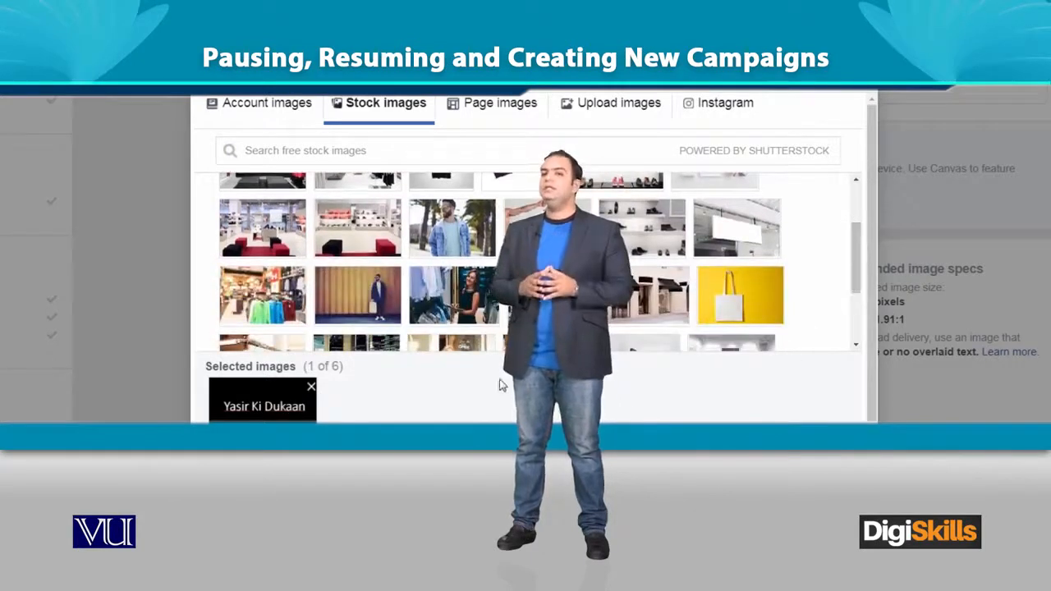
pyautogui.moveTo(362, 295)
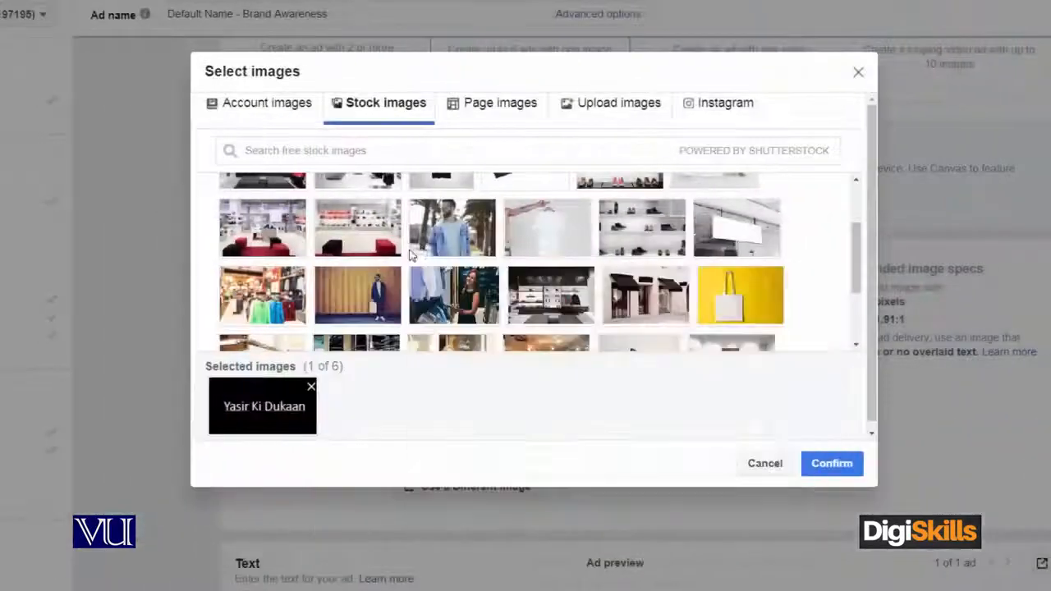
pyautogui.moveTo(451, 243)
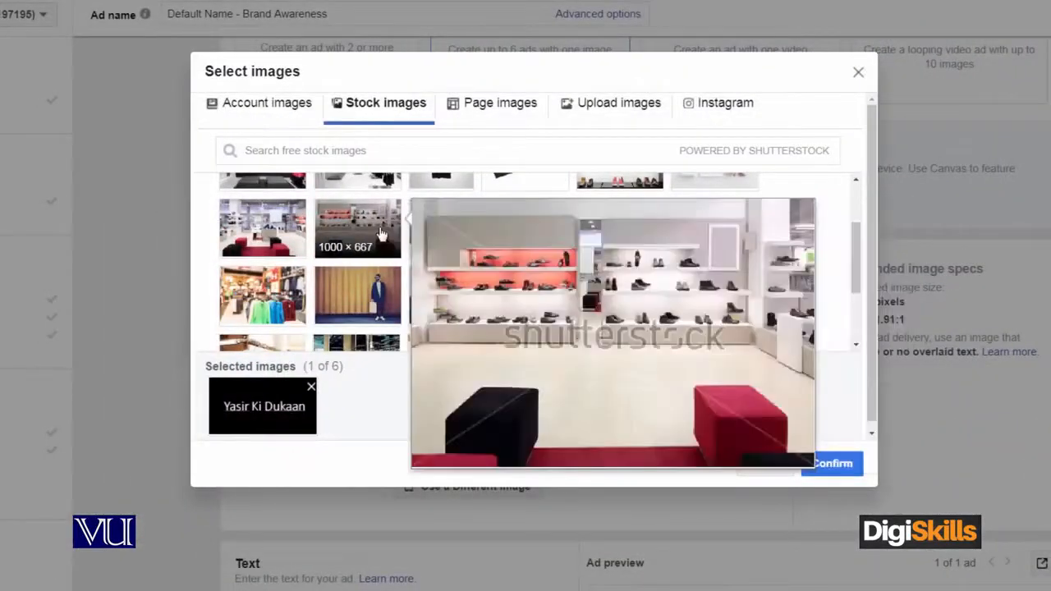
pyautogui.scroll(-2, 287, 279)
pyautogui.click(275, 291)
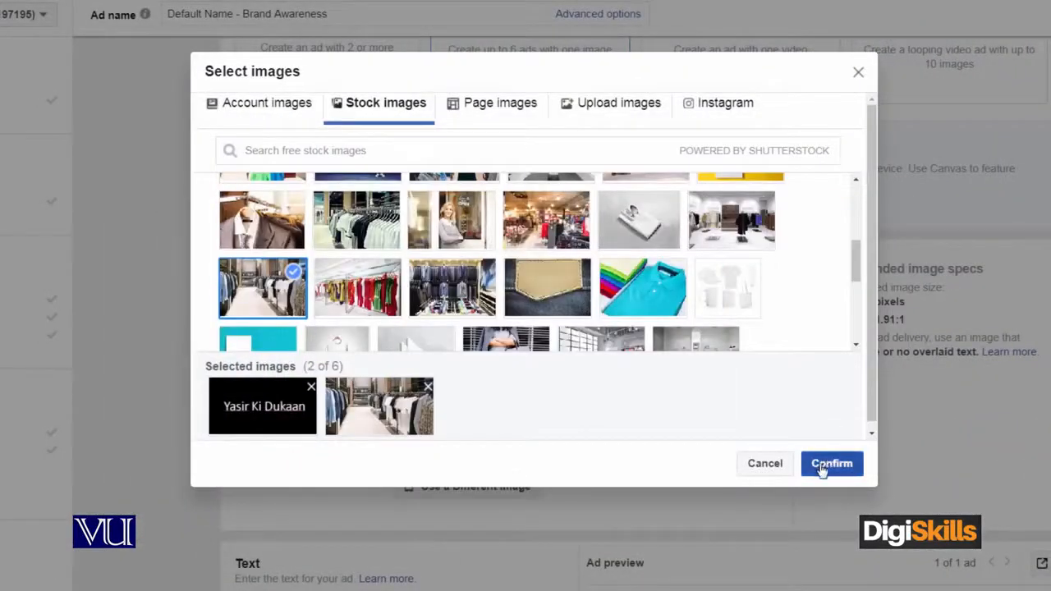
pyautogui.click(827, 470)
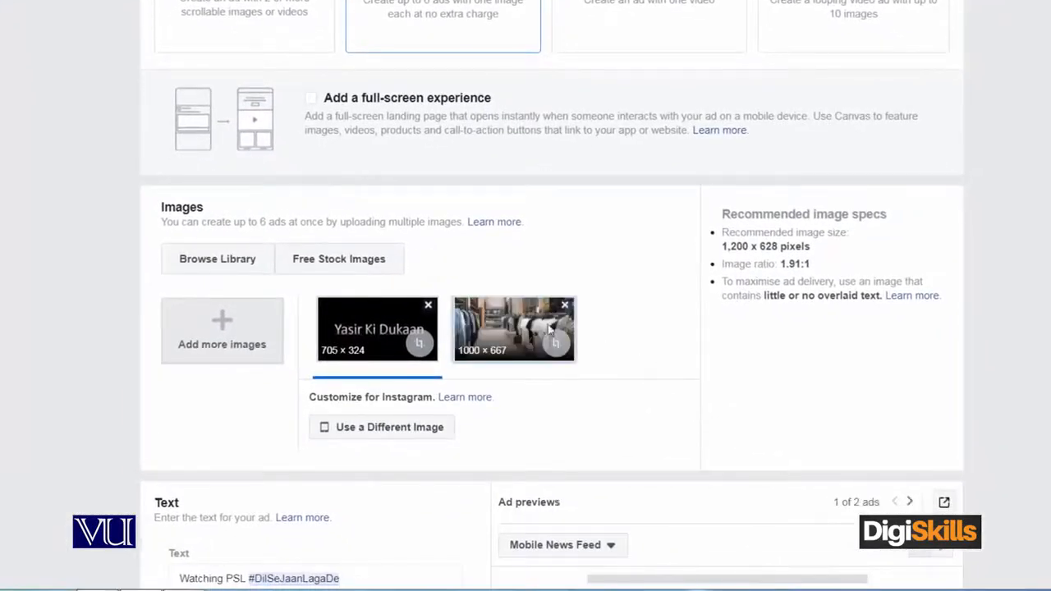
pyautogui.click(428, 306)
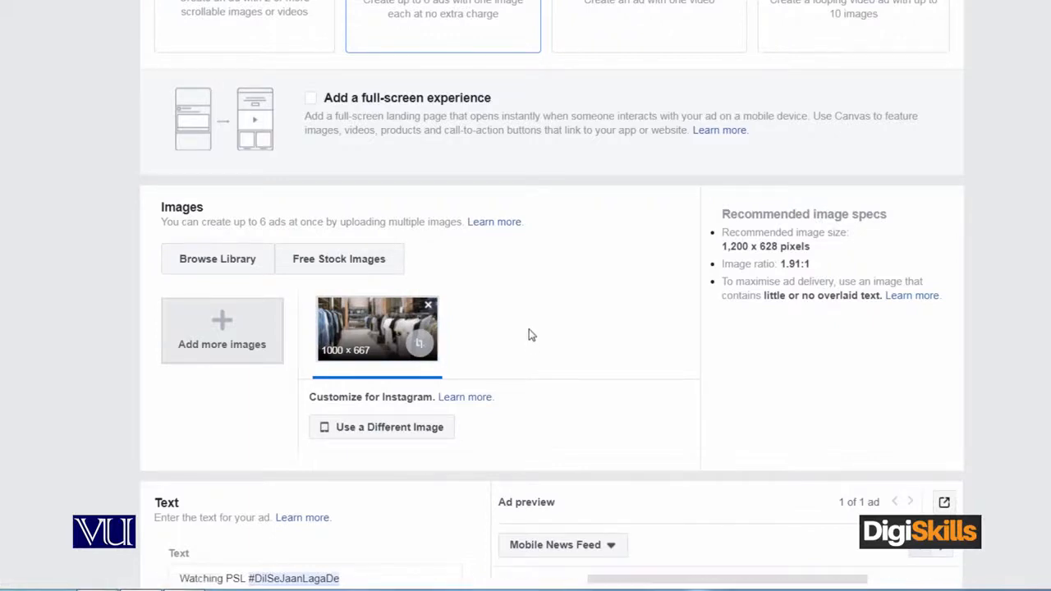
# - Replace the ad text with "Sale 25%" and "Buy Now!" on two lines
pyautogui.scroll(-5, 530, 335)
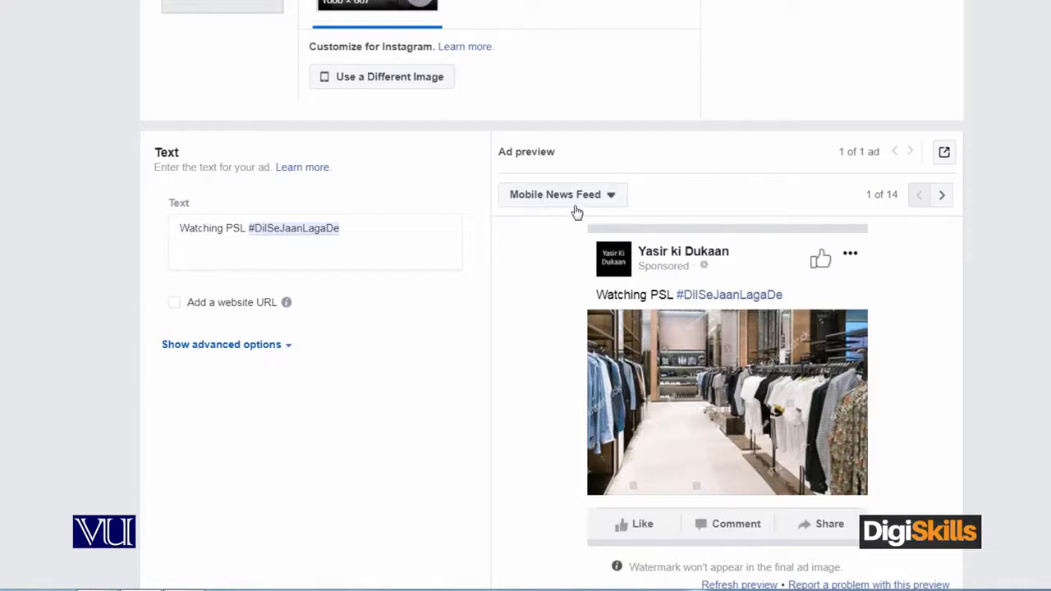
pyautogui.scroll(-1, 546, 292)
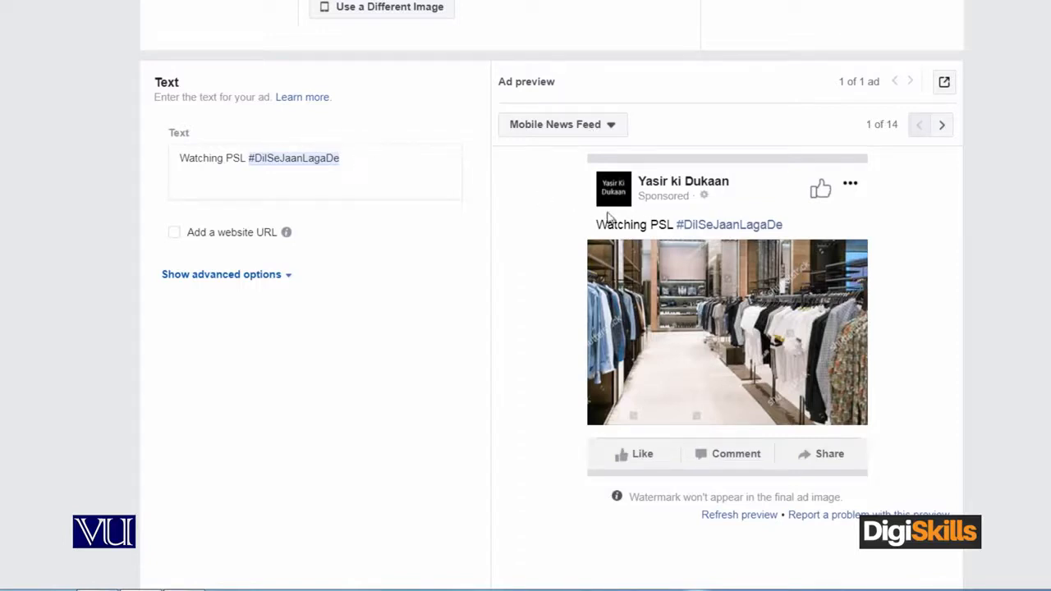
pyautogui.tripleClick(361, 163)
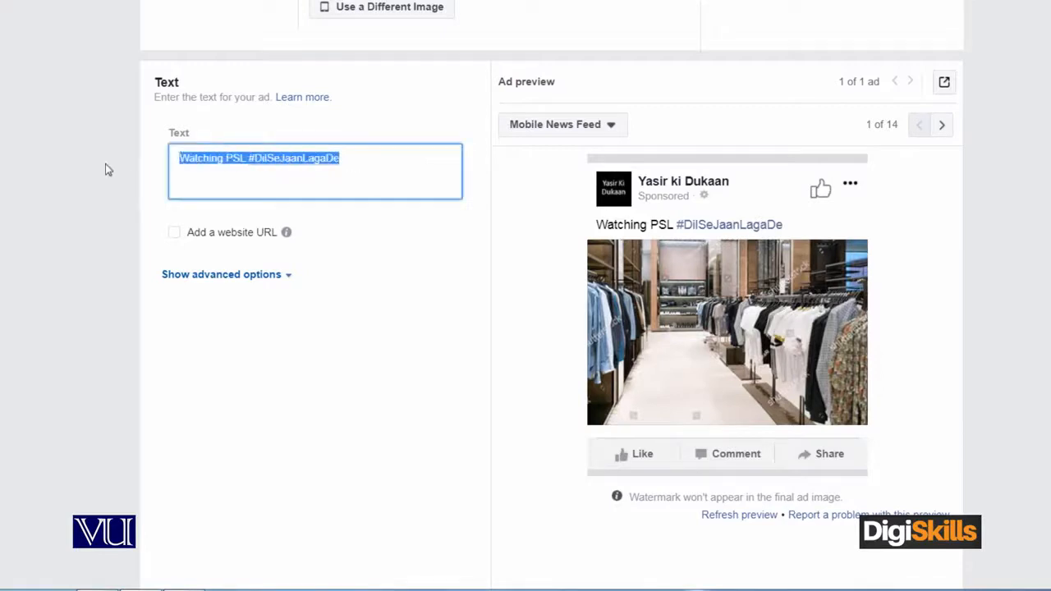
pyautogui.write('Sale')
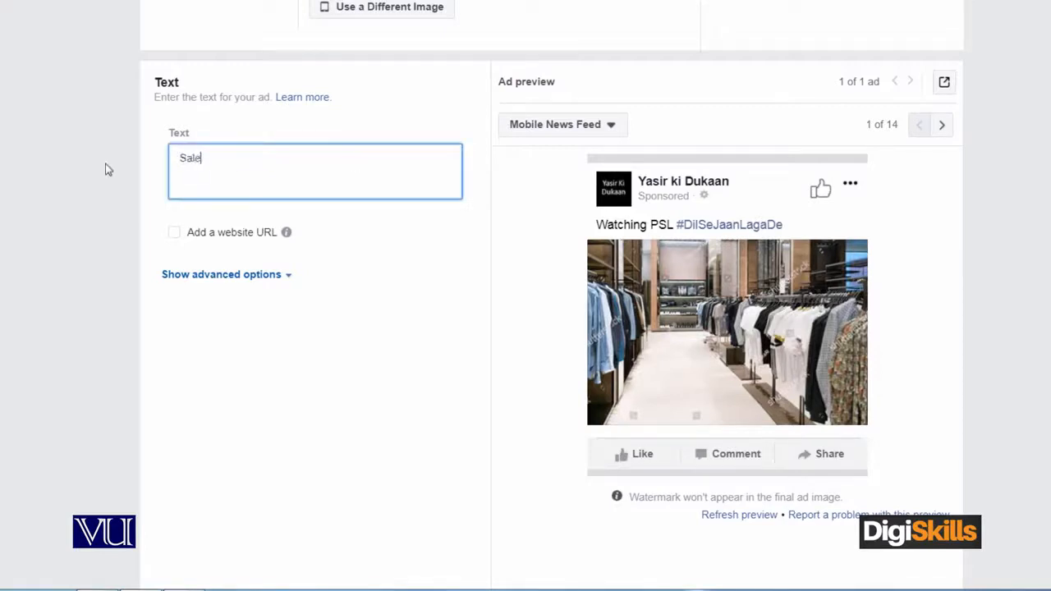
pyautogui.write(' 25%')
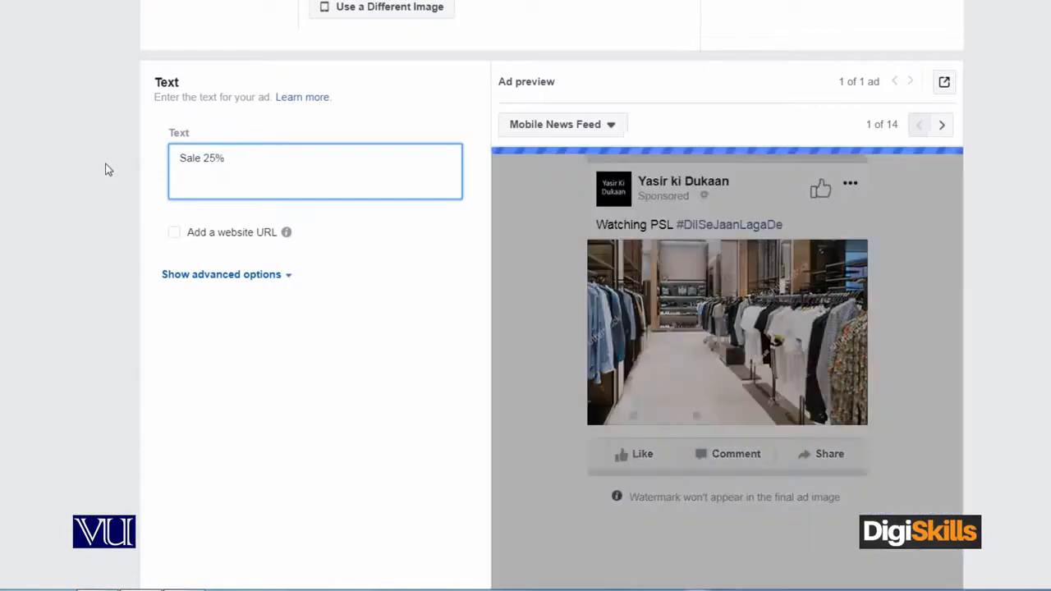
pyautogui.press('Return')
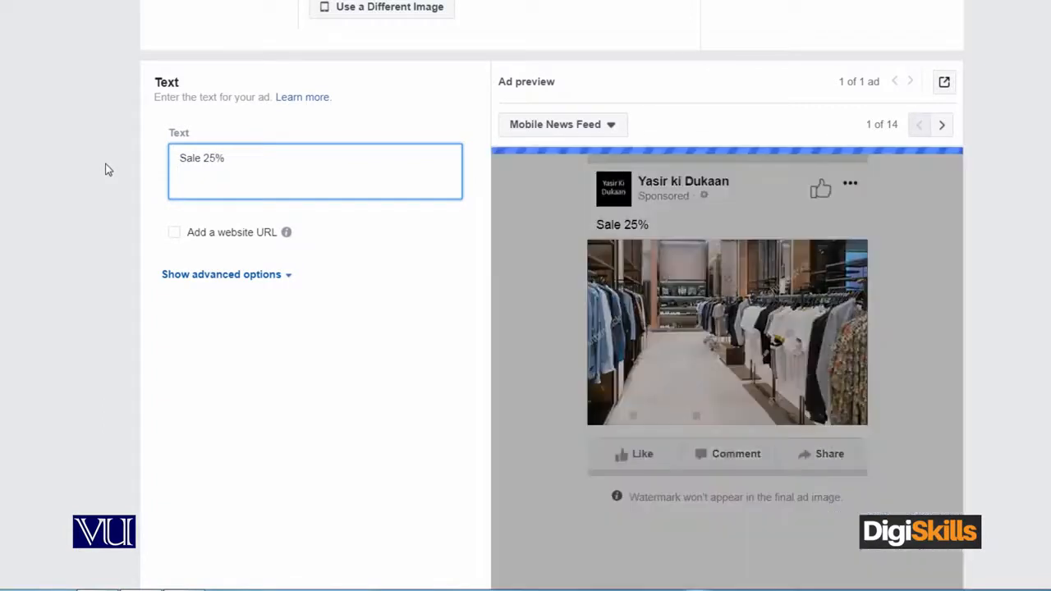
pyautogui.write('B')
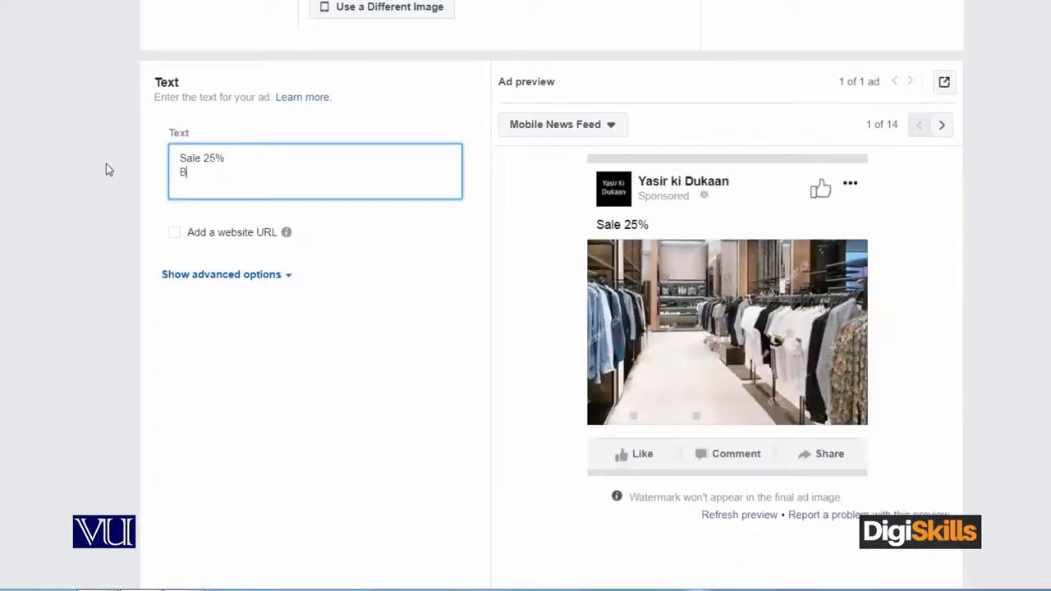
pyautogui.write('uy Now!')
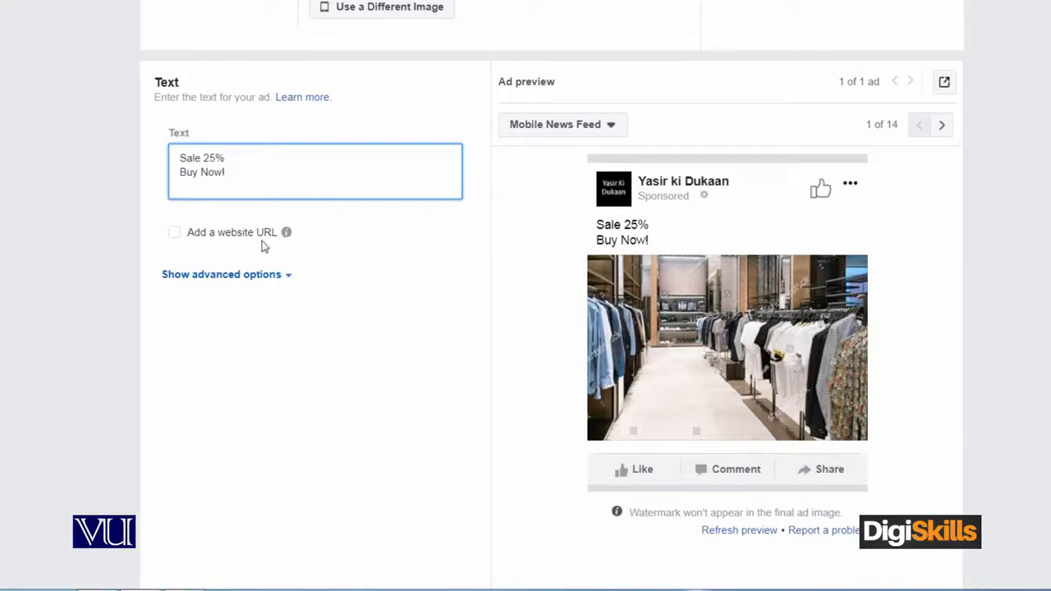
pyautogui.click(174, 234)
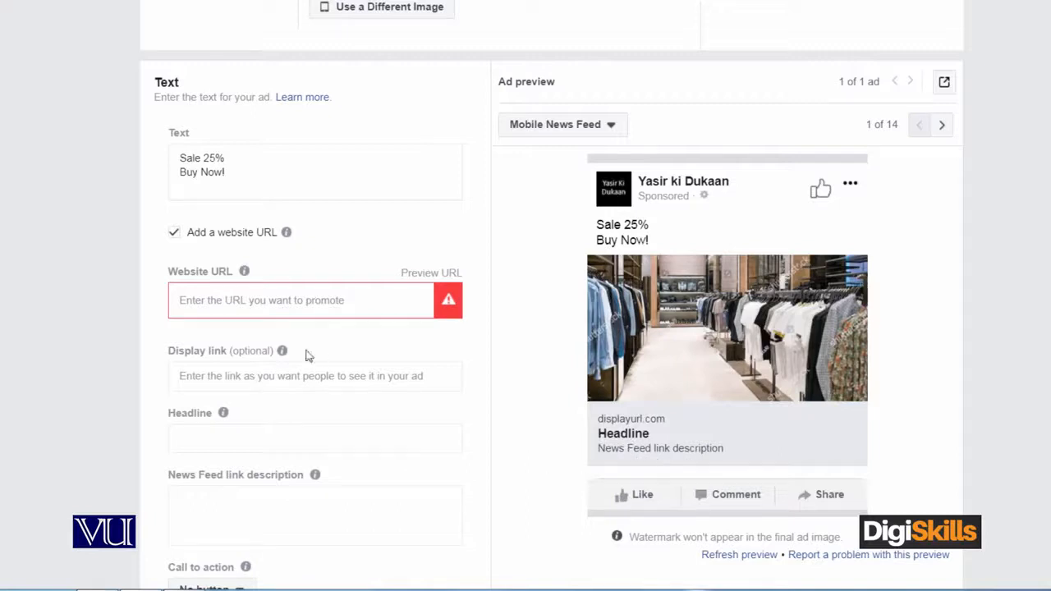
pyautogui.click(246, 301)
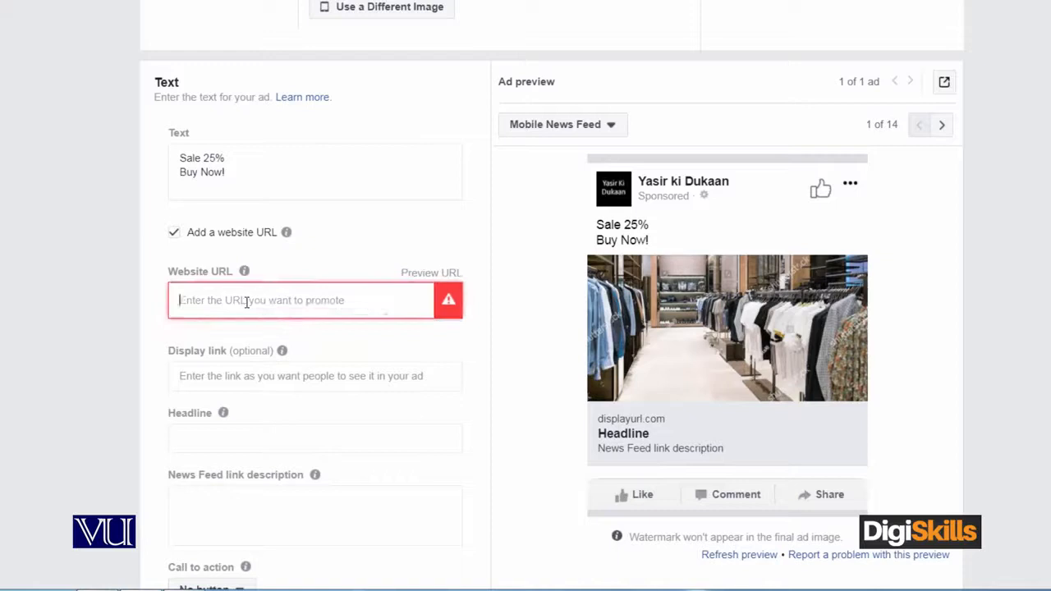
pyautogui.write('www.ykd.pk')
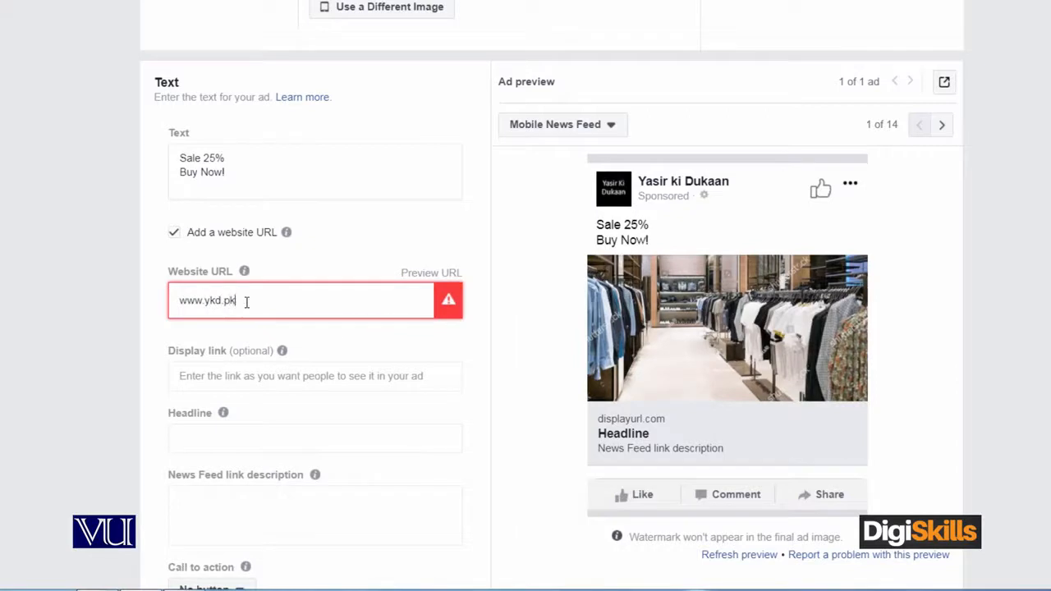
pyautogui.click(347, 346)
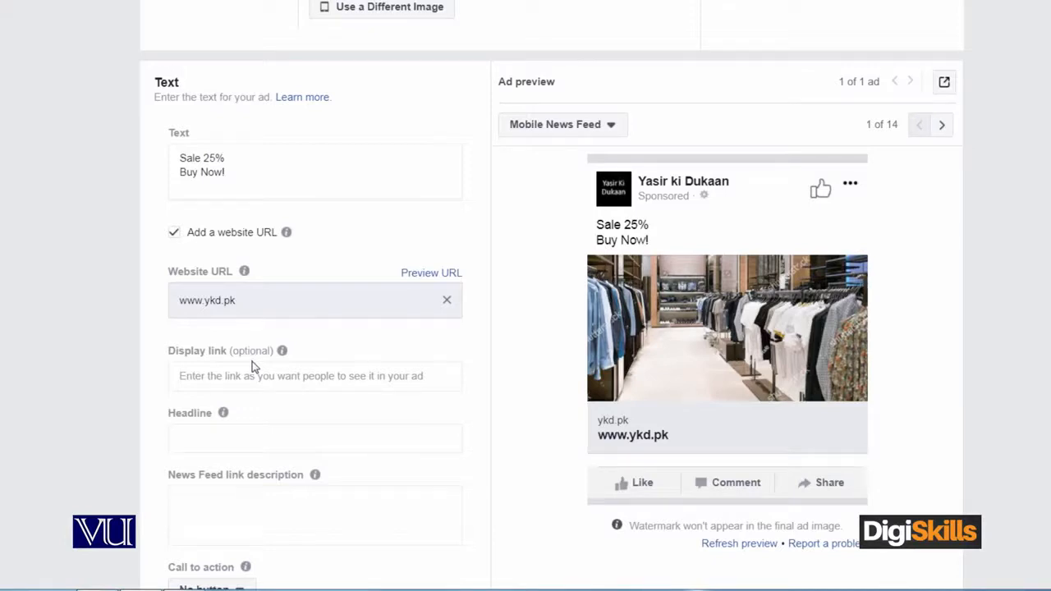
pyautogui.click(248, 438)
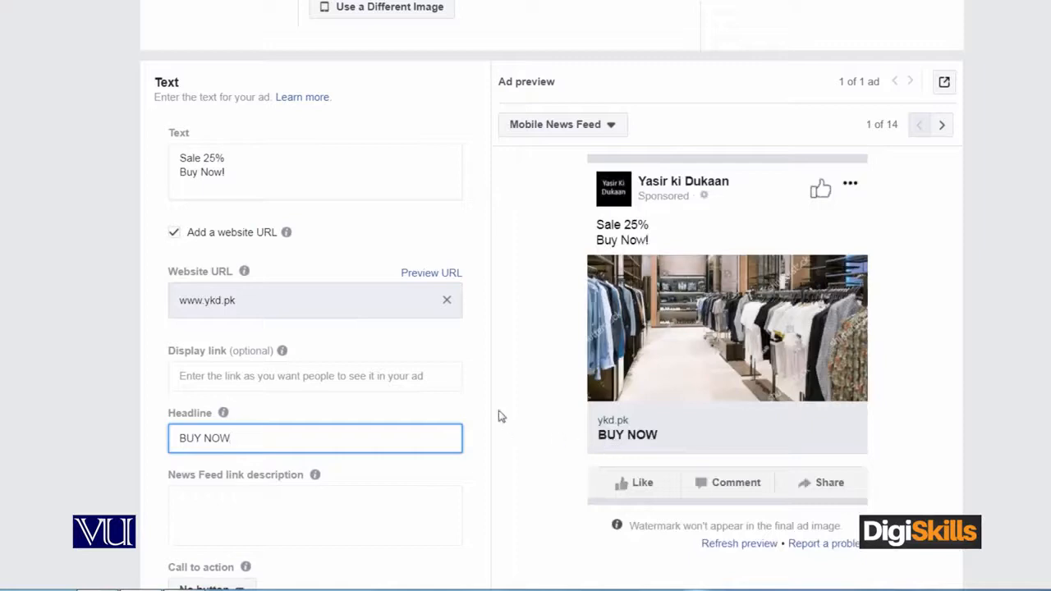
# - Enter "Best Quality Clothes" as the News Feed link description and set the call to action to Contact Us
pyautogui.scroll(-3, 486, 419)
pyautogui.click(362, 376)
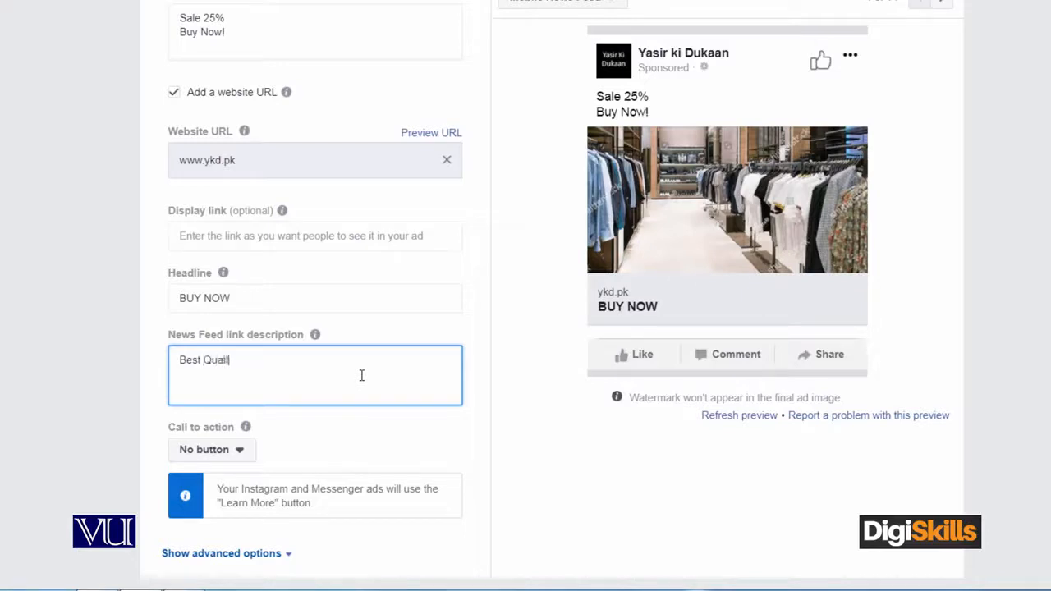
pyautogui.write('C')
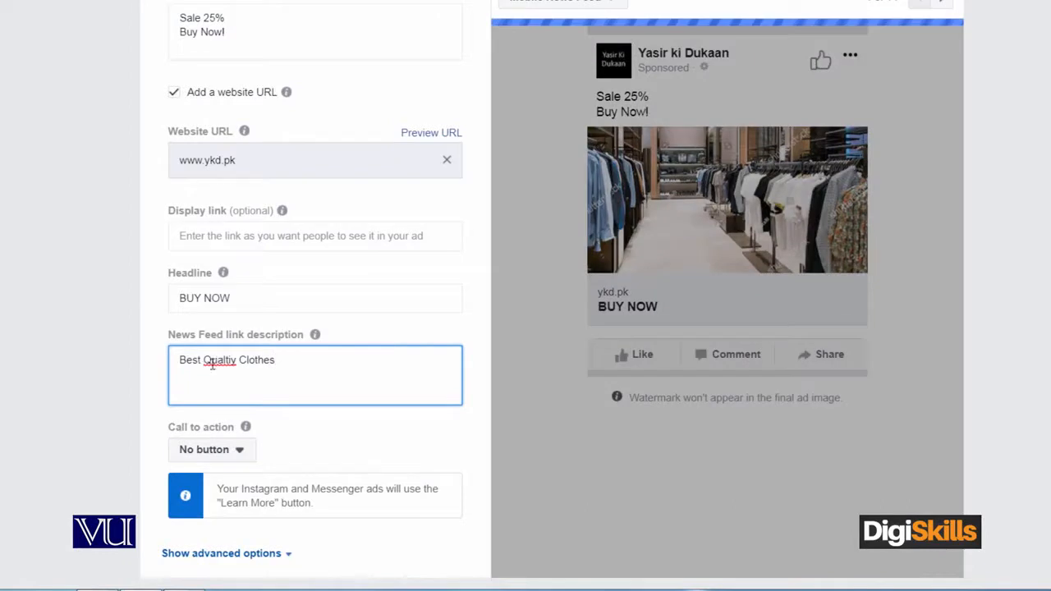
pyautogui.rightClick(216, 361)
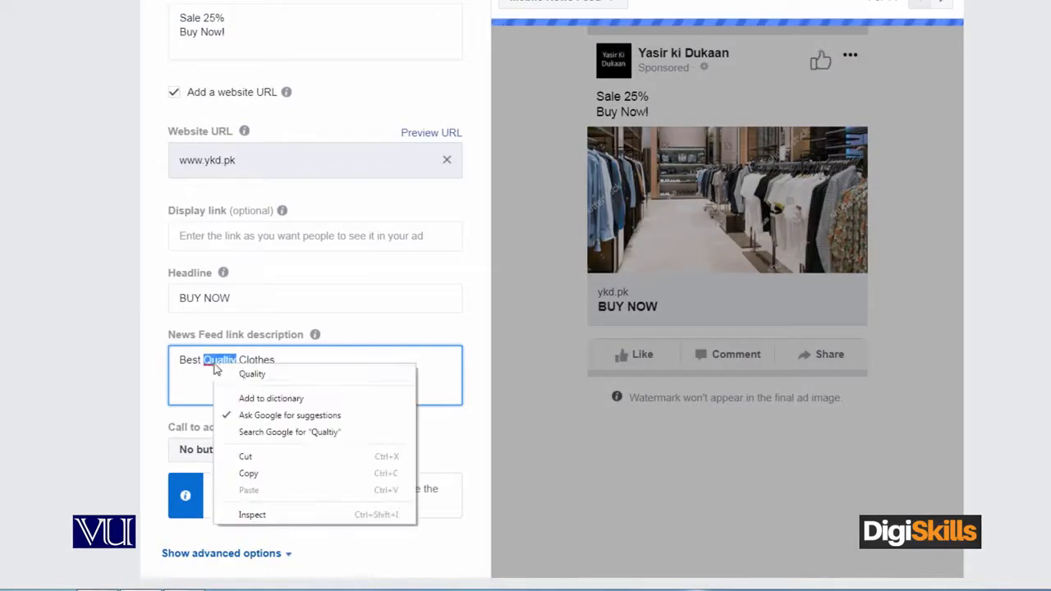
pyautogui.click(243, 374)
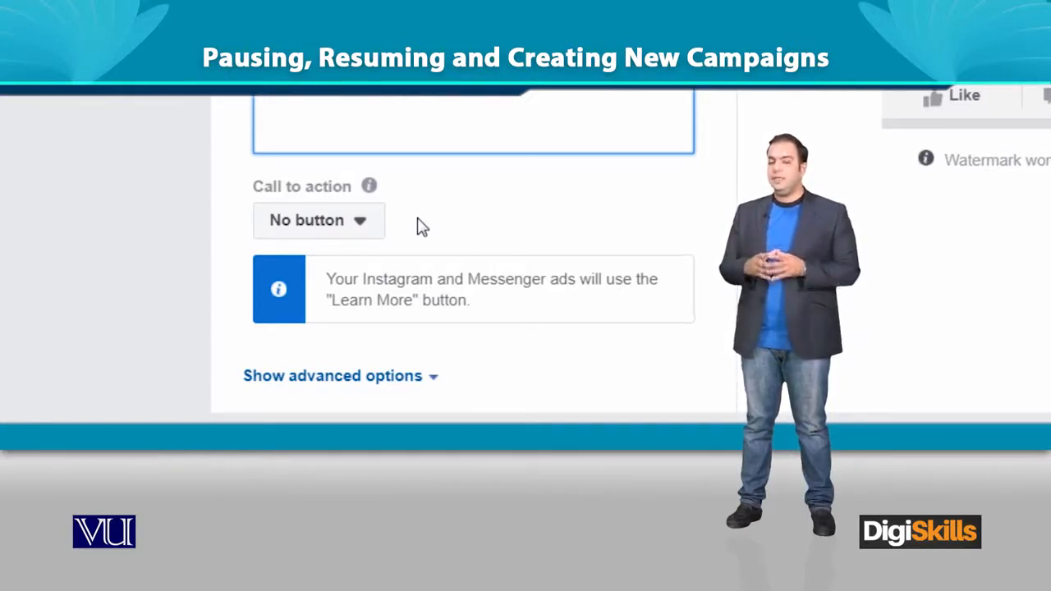
pyautogui.click(359, 223)
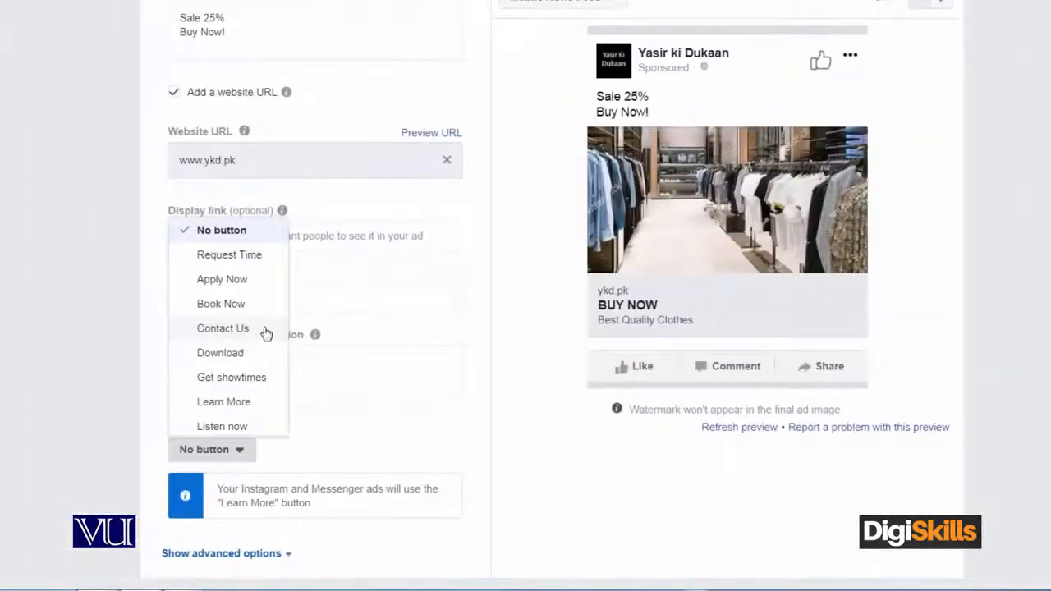
pyautogui.click(265, 332)
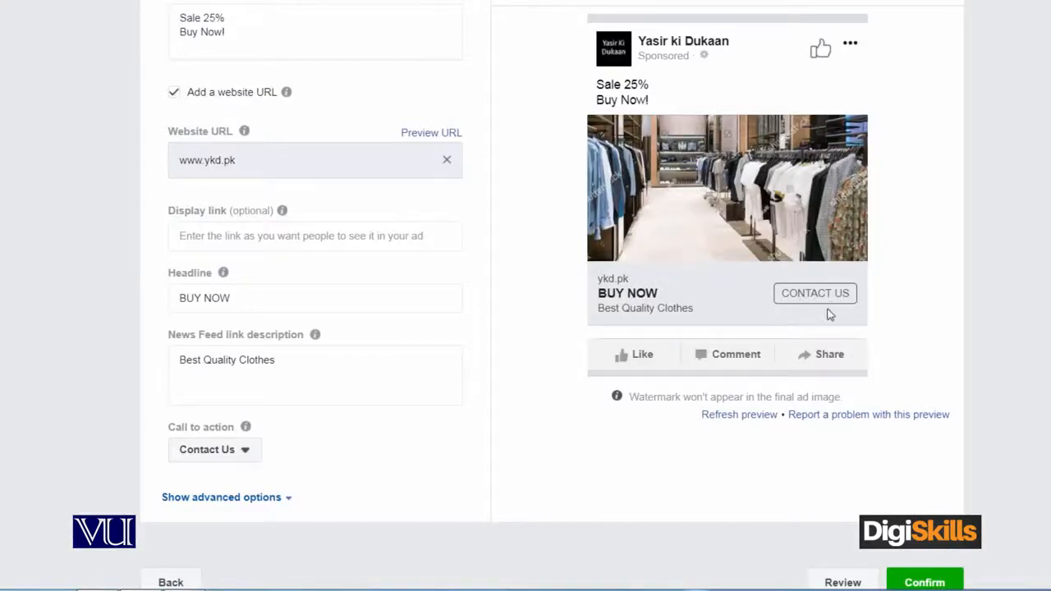
# - Review the ad's text, image and link details against the Mobile News Feed preview, and confirm the ad for submission
pyautogui.scroll(3, 938, 321)
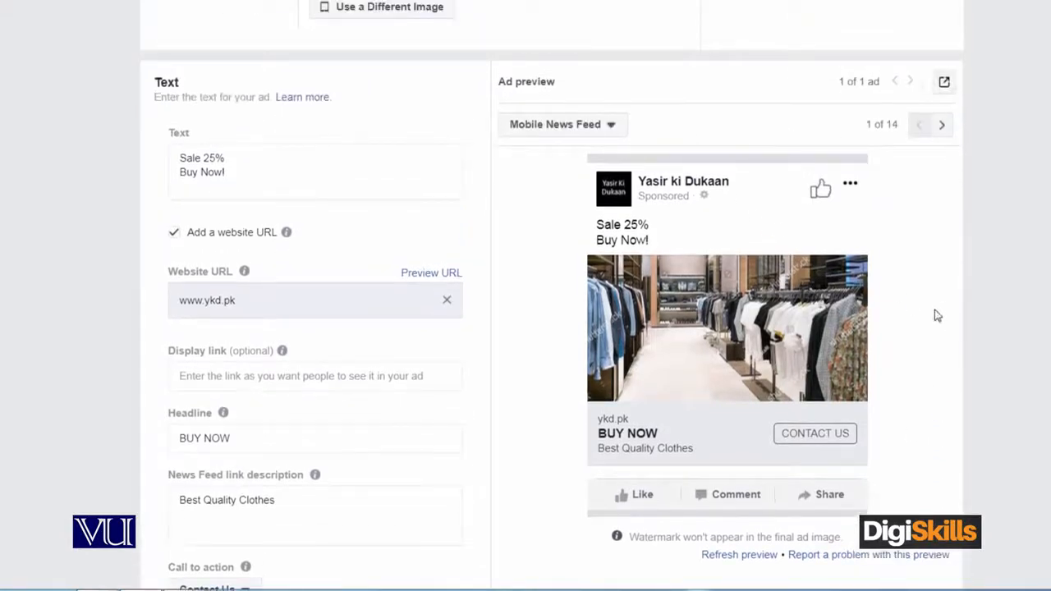
pyautogui.scroll(-1, 936, 315)
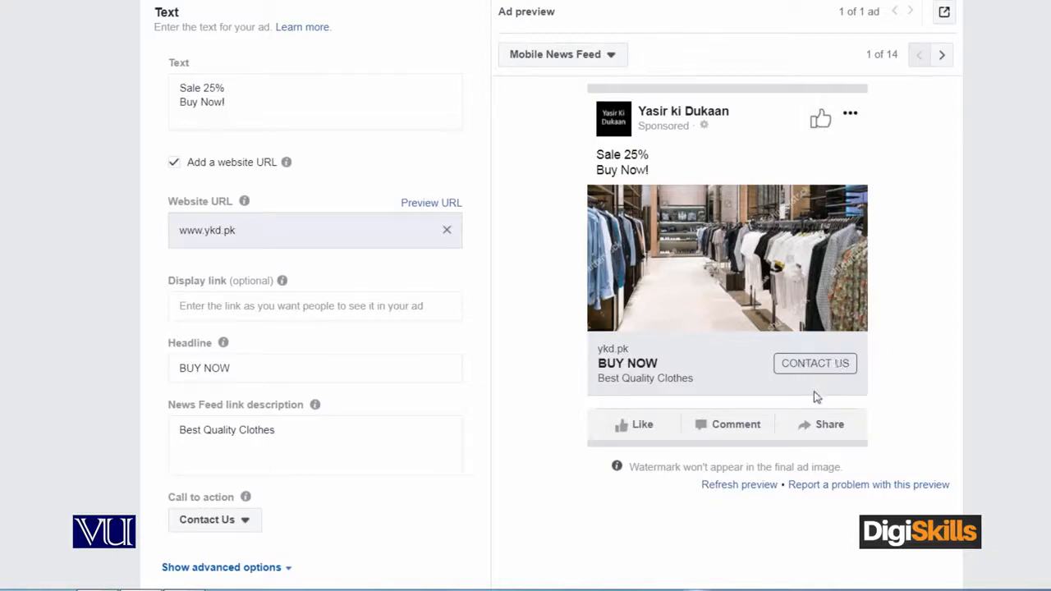
pyautogui.scroll(-1, 482, 399)
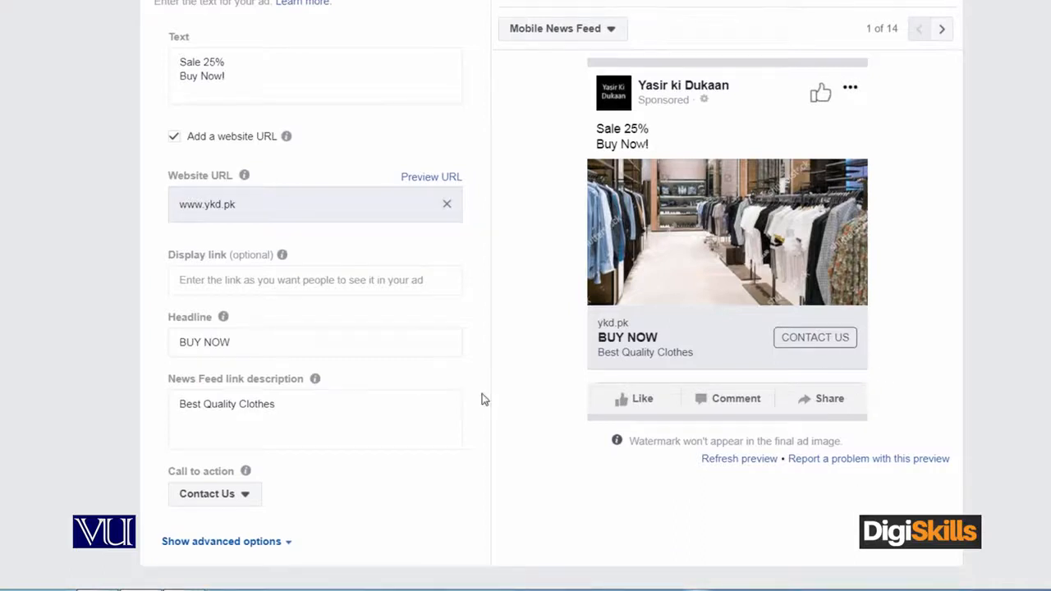
pyautogui.scroll(-3, 615, 427)
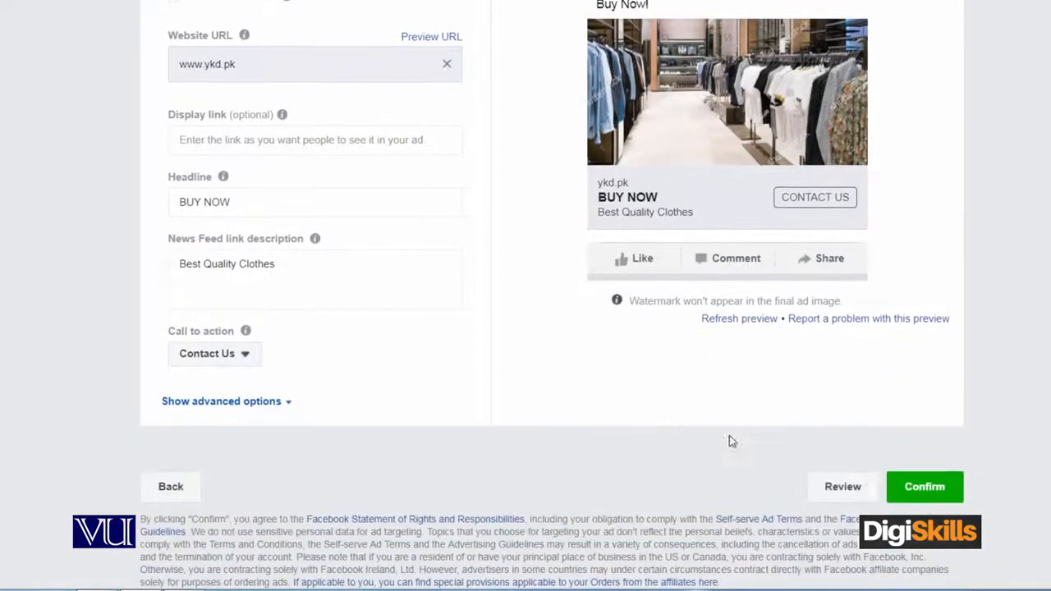
pyautogui.click(916, 488)
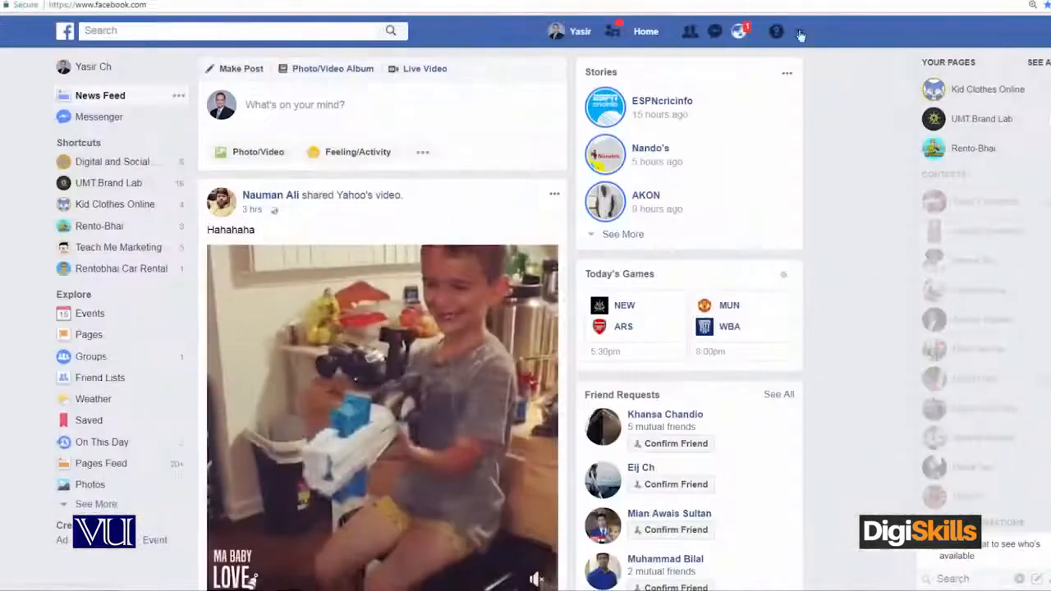
# - Open Ads Manager from the Facebook home feed to manage the account's existing ad campaigns
pyautogui.click(799, 31)
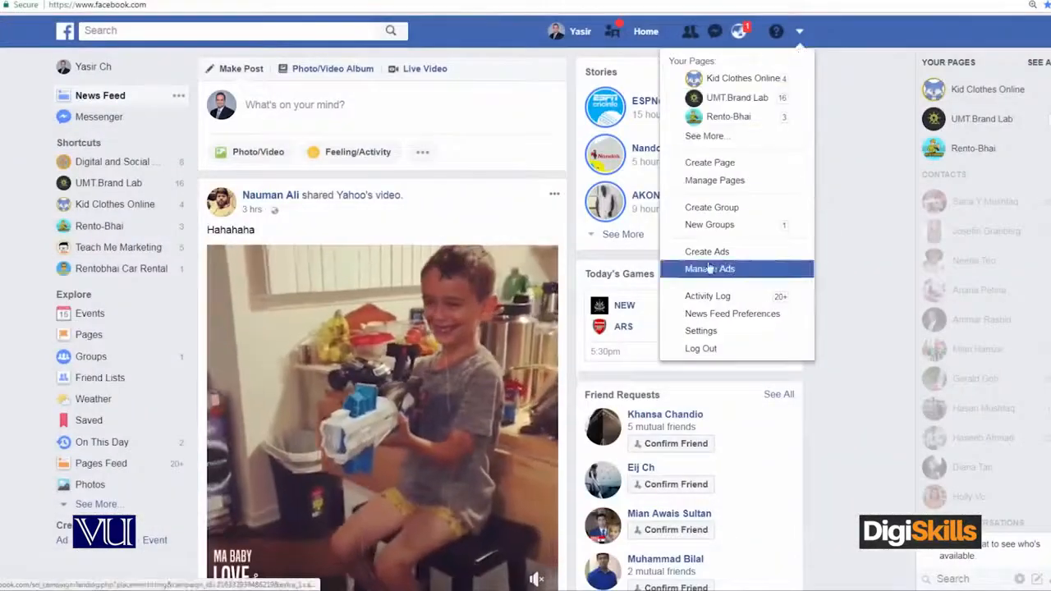
pyautogui.click(711, 269)
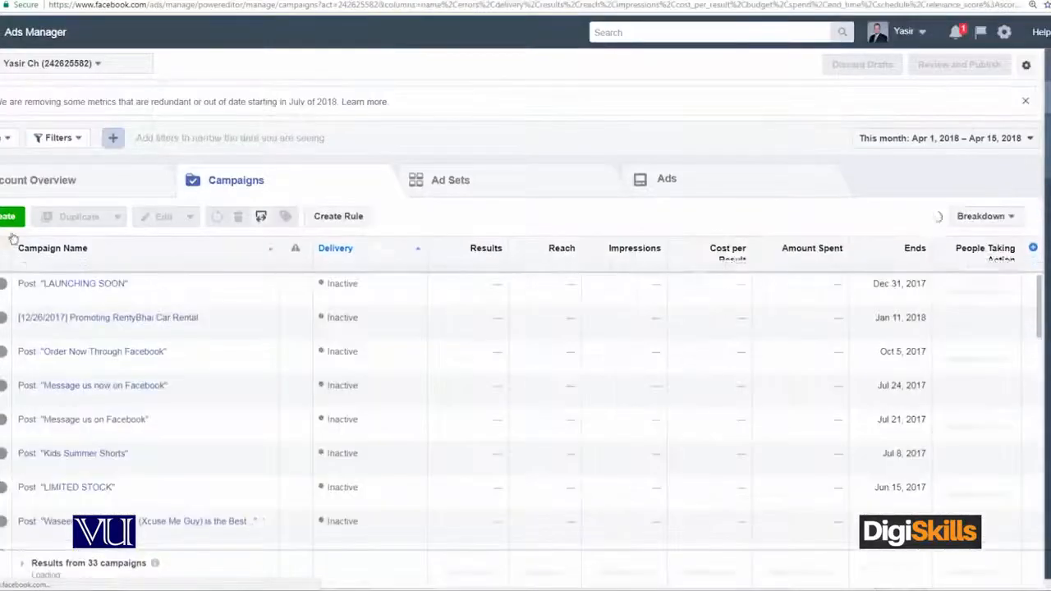